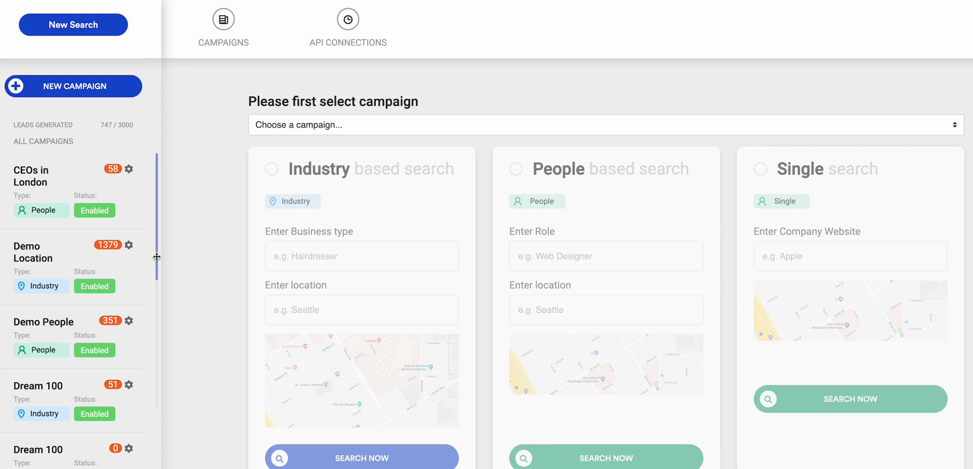
- Create a new Industry campaign named DEMO A
left_click(75, 92)
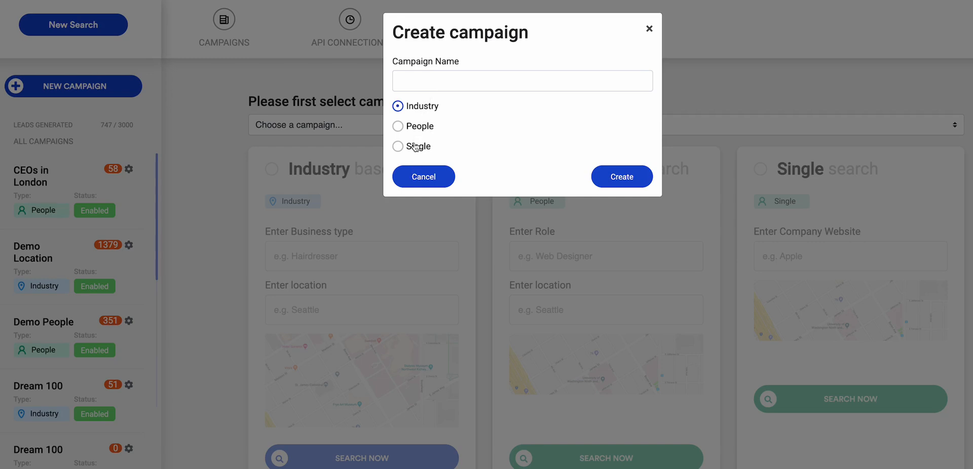
left_click(430, 79)
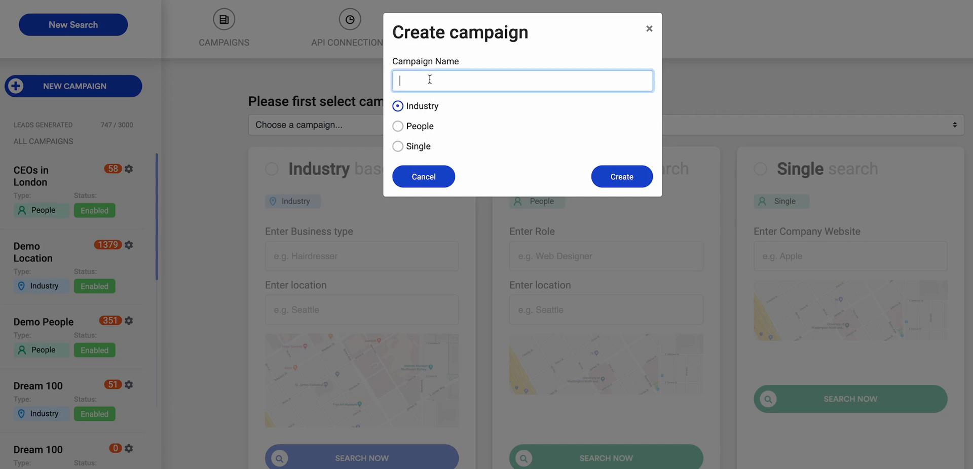
type("DEMO A")
left_click(614, 185)
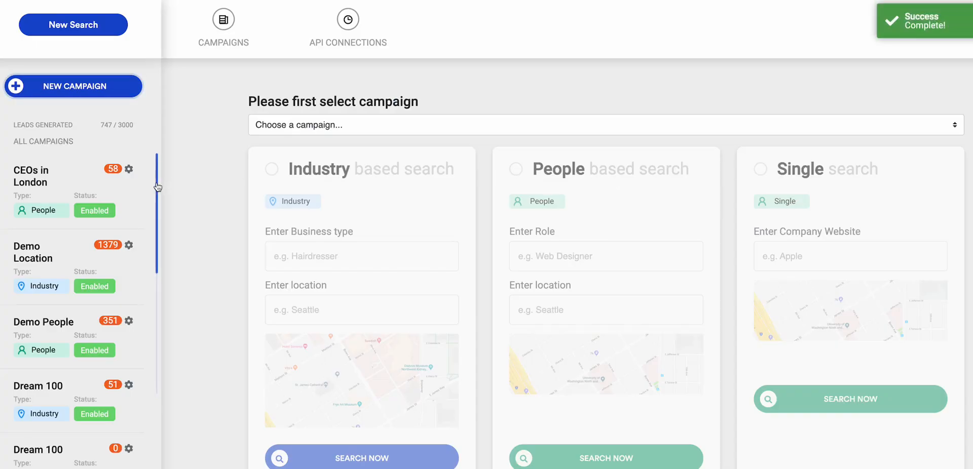
- Open the DEMO A campaign's settings and choose Select First Three as the autoselect option
left_click_drag(158, 187, 150, 468)
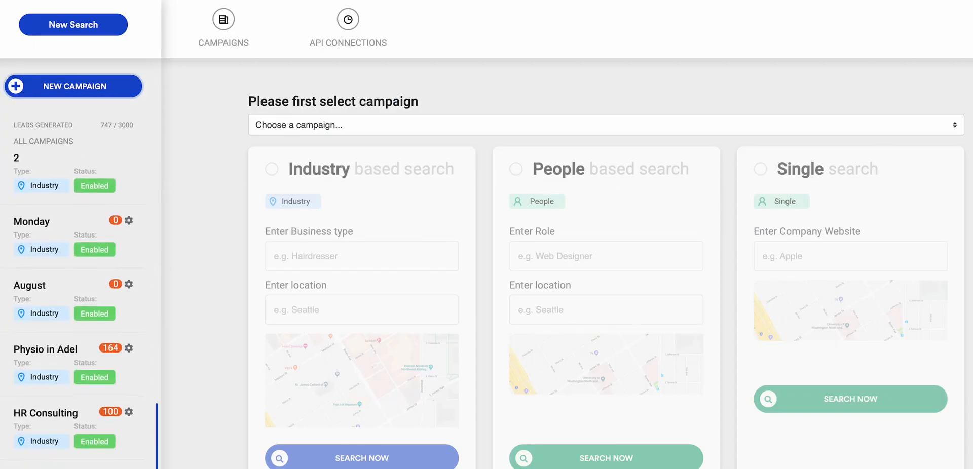
left_click(80, 463)
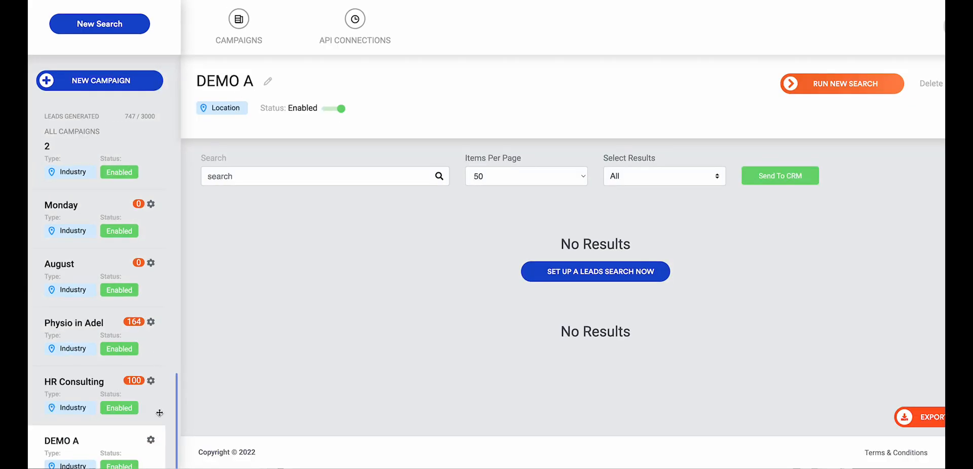
left_click(151, 441)
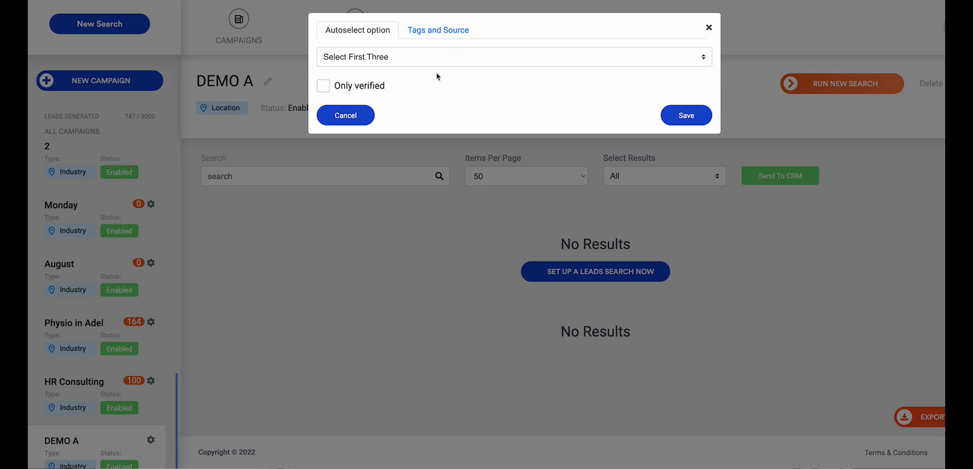
left_click(394, 58)
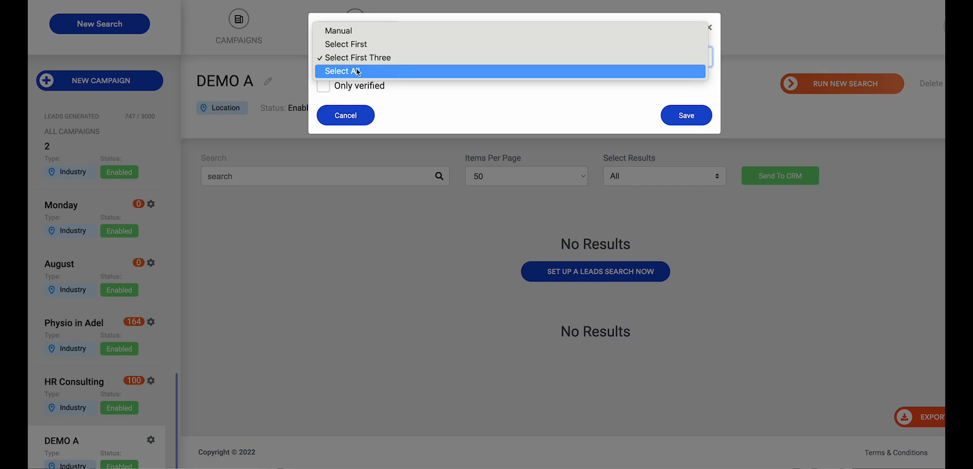
left_click(355, 61)
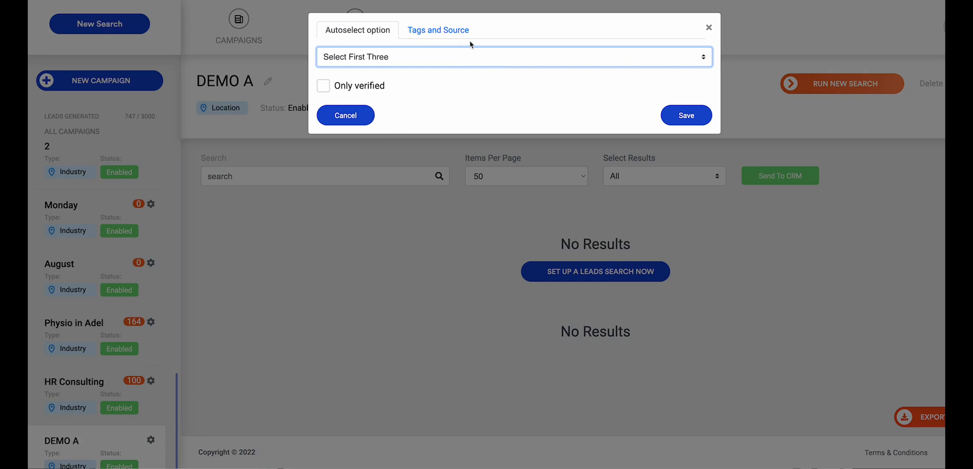
- Enter the tags "Realtors, Sept2022, New York" in the DEMO A campaign's settings
left_click(456, 36)
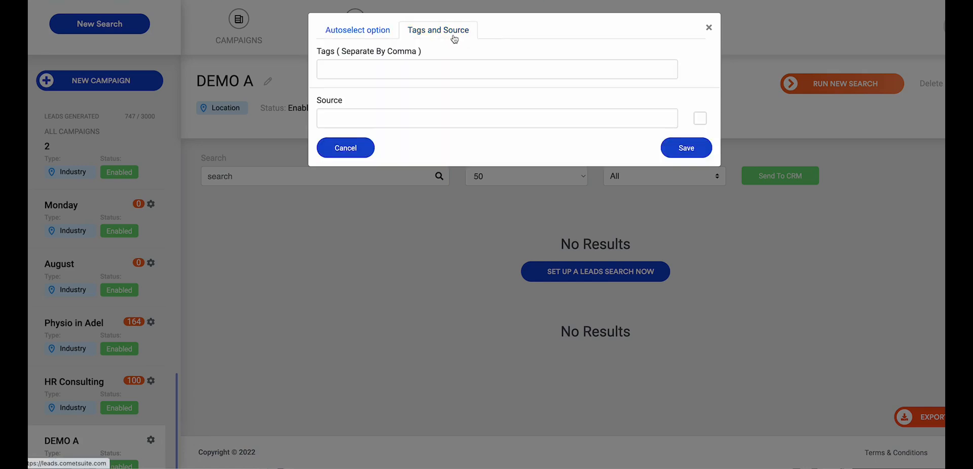
left_click(408, 75)
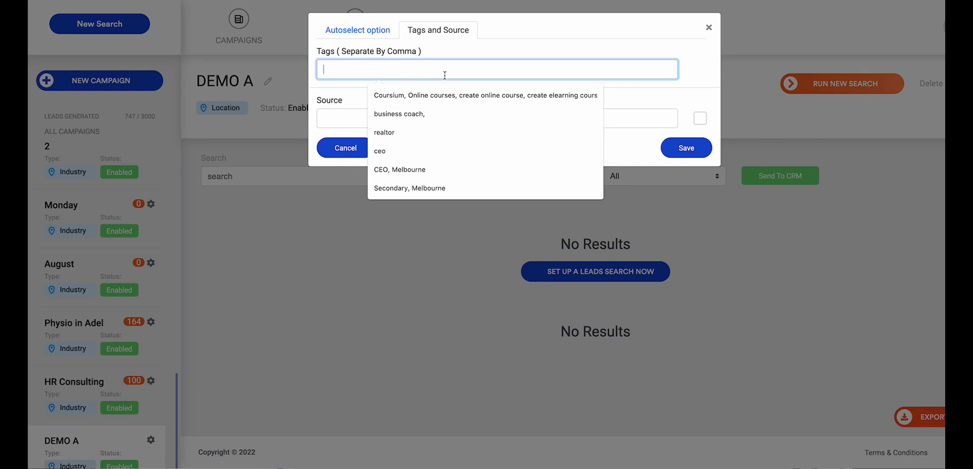
left_click(473, 58)
left_click(452, 66)
type("Rea")
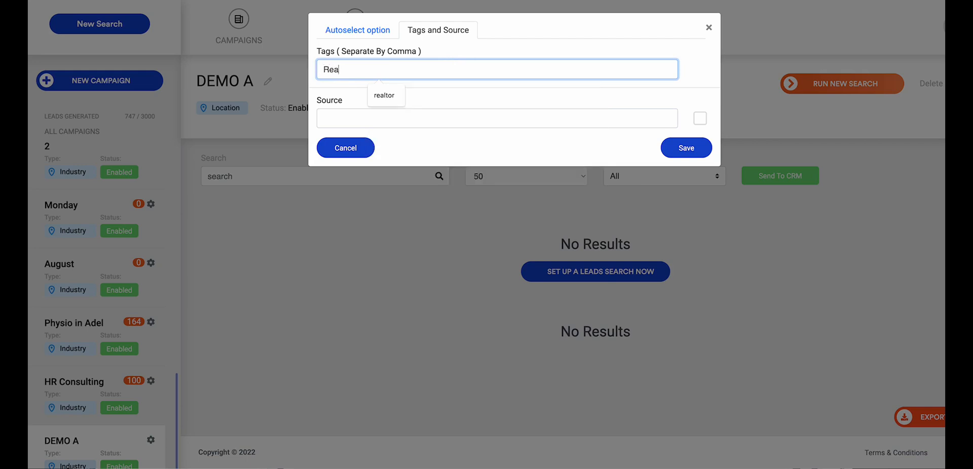
type("ltors, Sep")
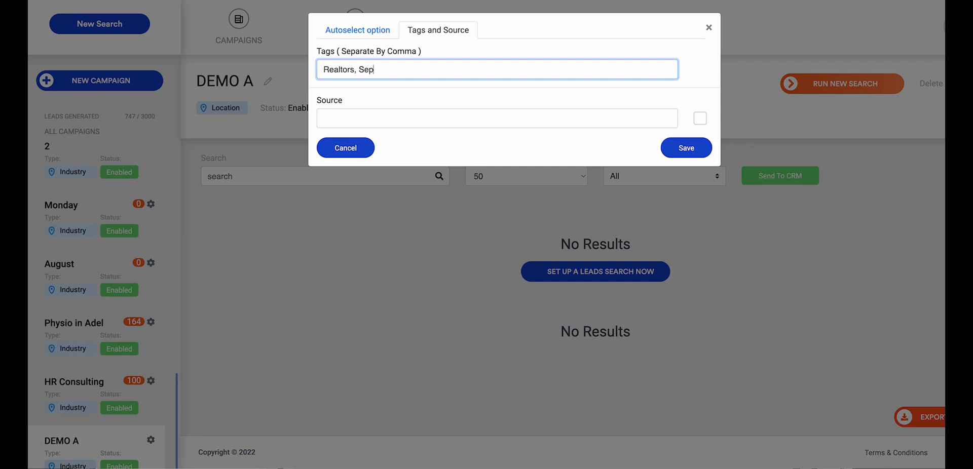
type("t2022, New York")
left_click(400, 108)
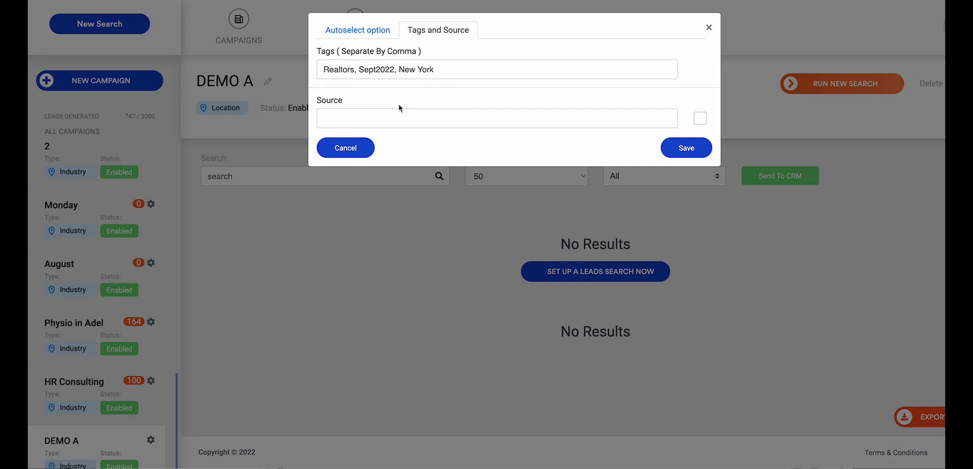
left_click(349, 112)
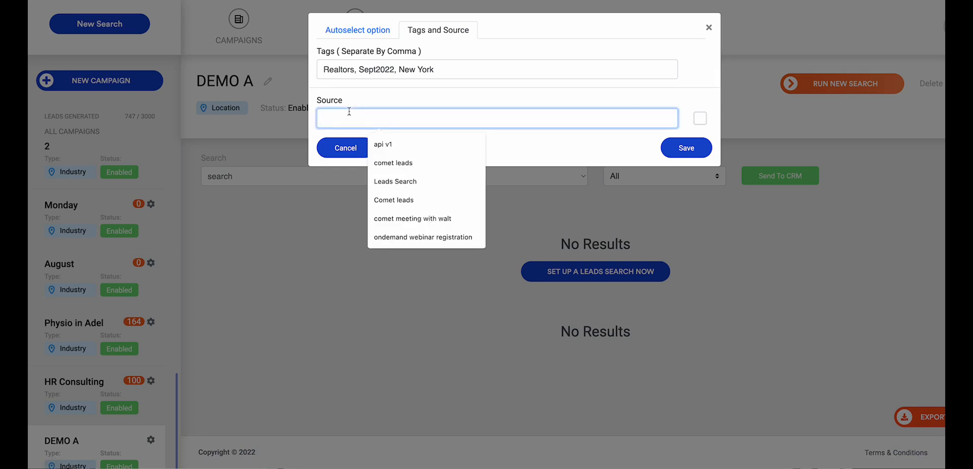
type("lead gen")
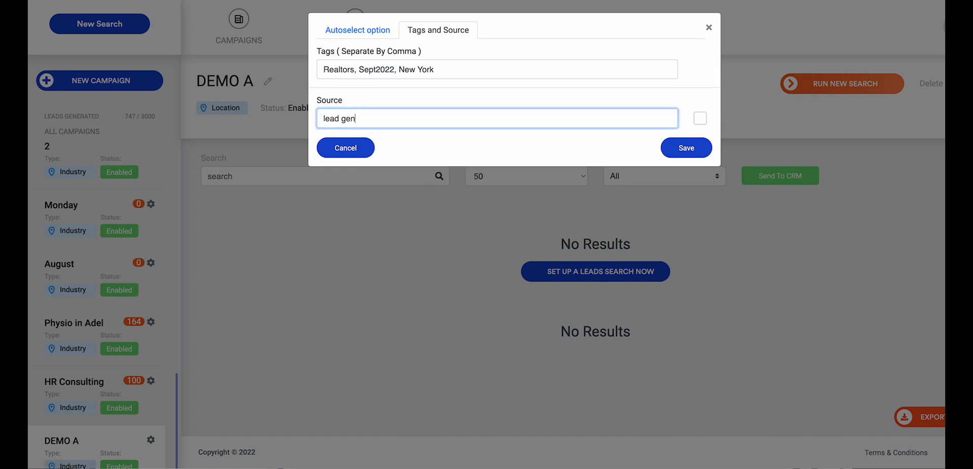
type(".")
key("BackSpace")
key("BackSpace")
key("BackSpace")
key("BackSpace")
key("BackSpace")
key("BackSpace")
key("BackSpace")
key("BackSpace")
key("BackSpace")
key("BackSpace")
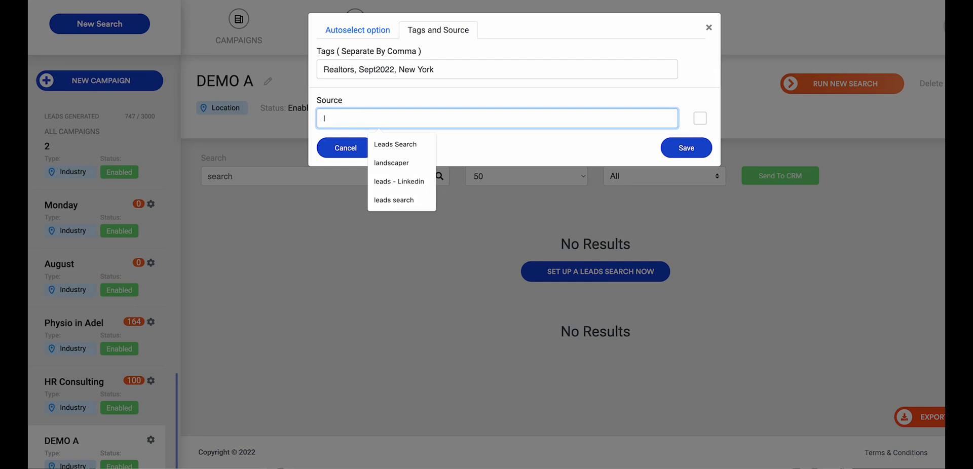
- Set the DEMO A campaign's source to New York and save its settings
type("New")
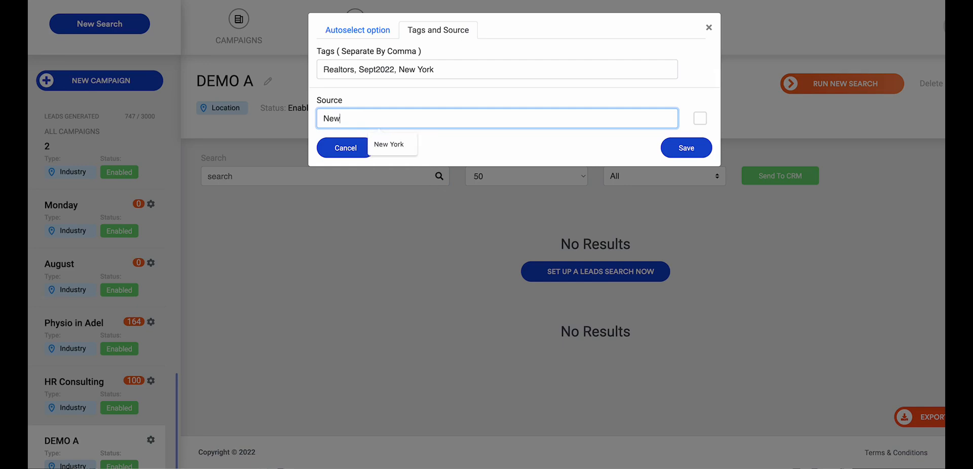
type(" York")
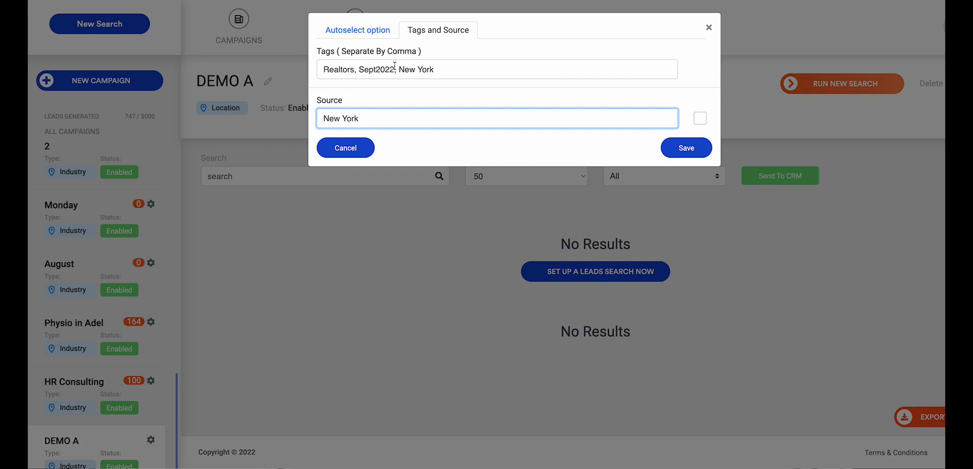
left_click(682, 152)
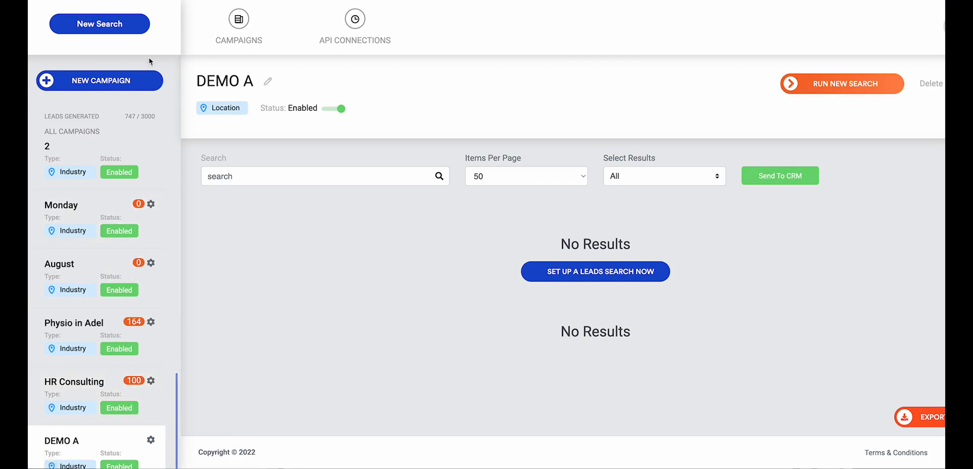
- Start a new search and choose to set up a New Campaign for it
left_click(106, 31)
left_click(322, 120)
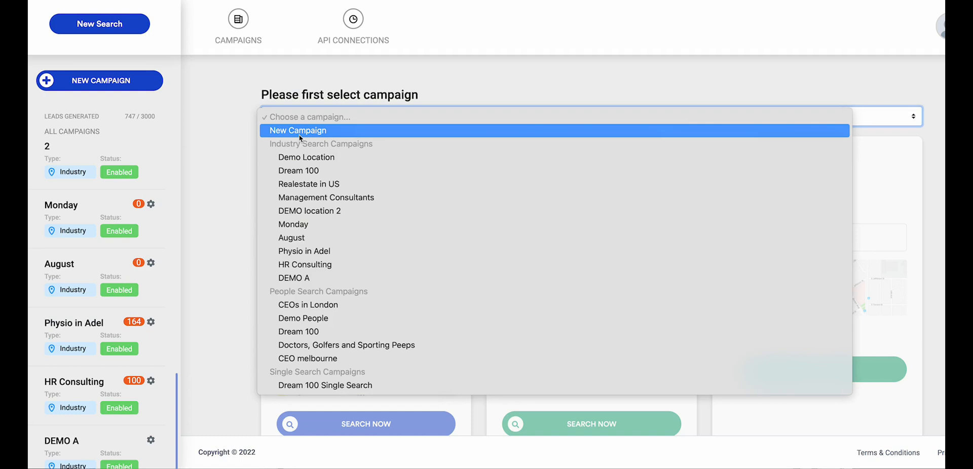
left_click(198, 169)
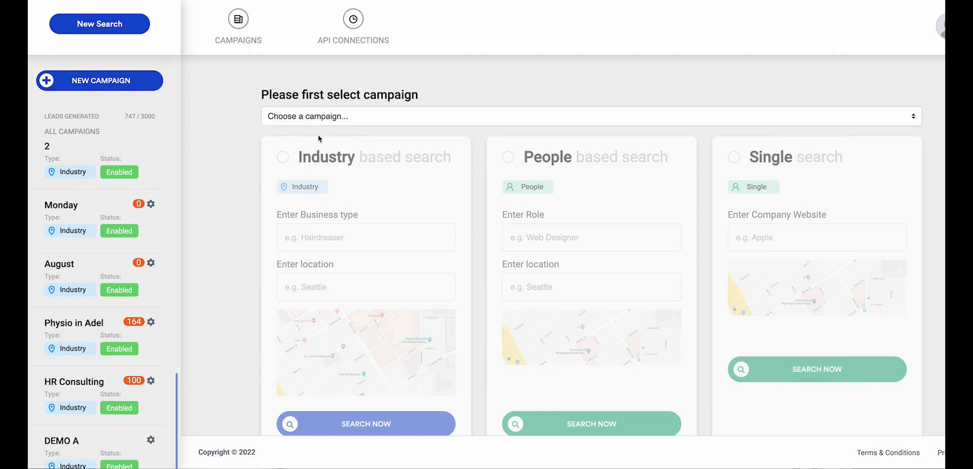
left_click(321, 120)
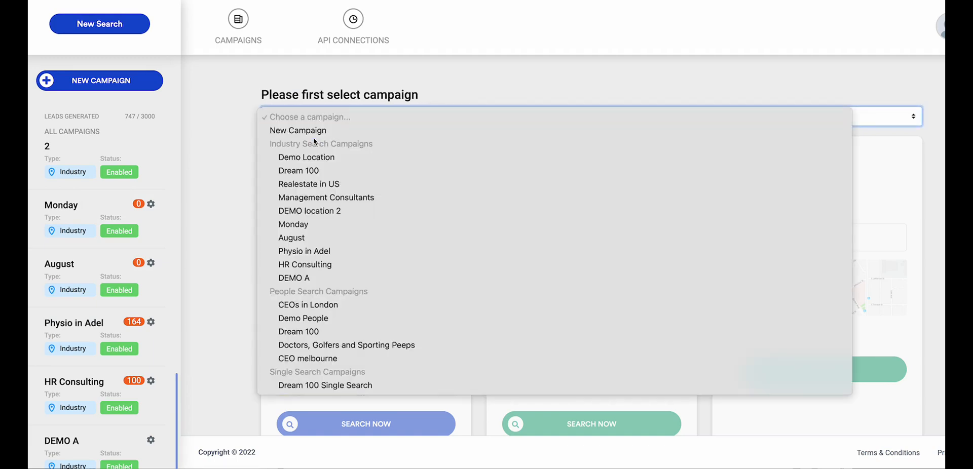
left_click(313, 136)
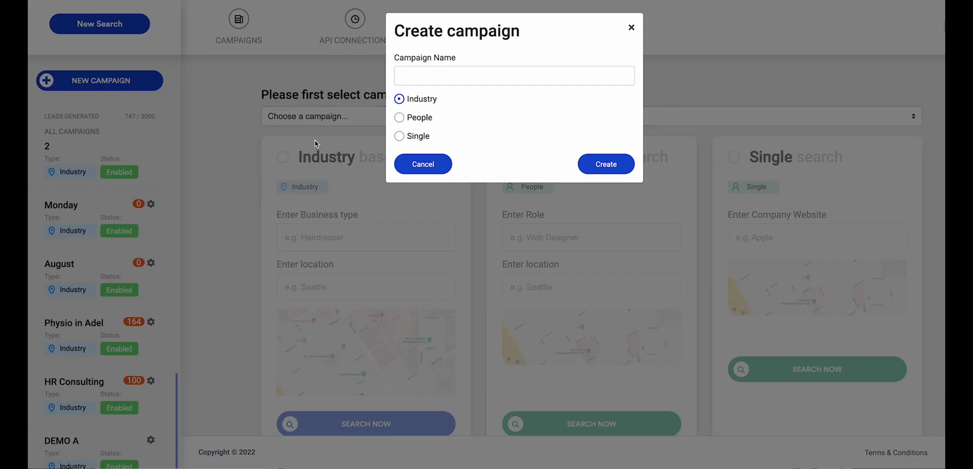
- Create a People campaign named Demo PEOPLE A
left_click(399, 120)
left_click(423, 76)
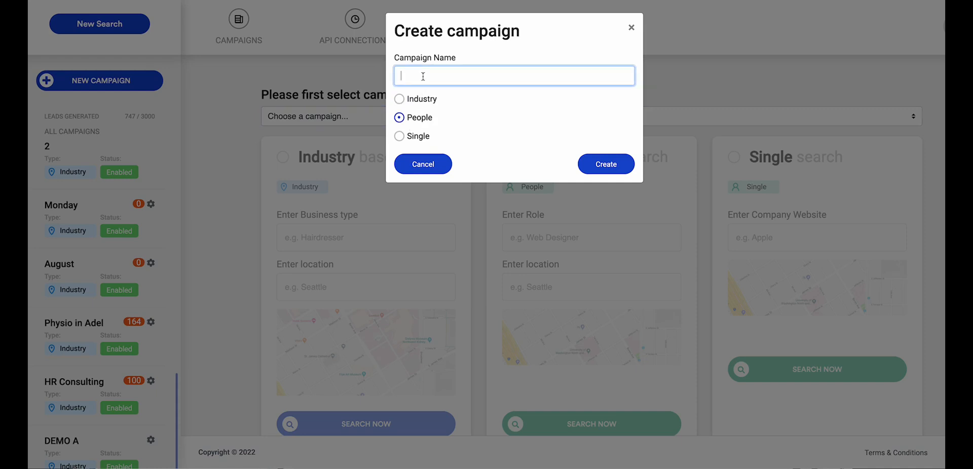
type("Demo PEOIPP")
key("BackSpace")
key("BackSpace")
key("BackSpace")
type("PLE A")
left_click(606, 170)
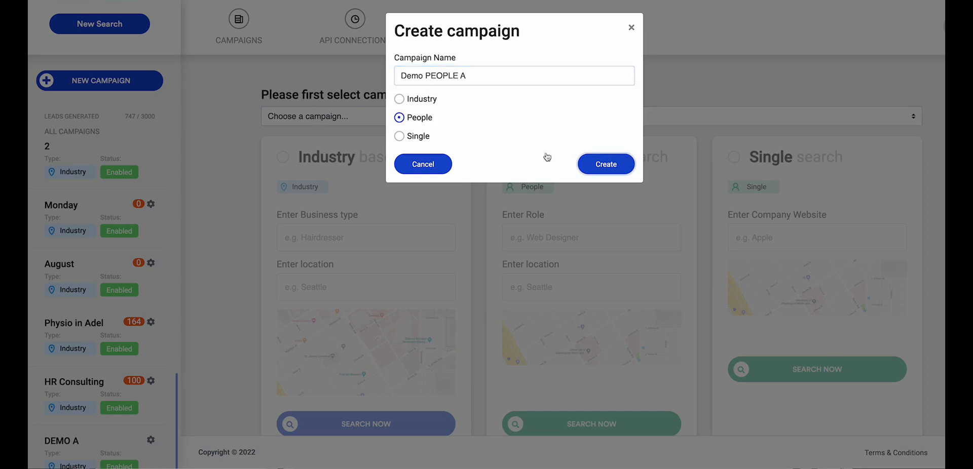
- Give the Demo PEOPLE A campaign the tag "business coach" and the source "Leads Search", and save its settings
scroll(102, 269, "down", 2)
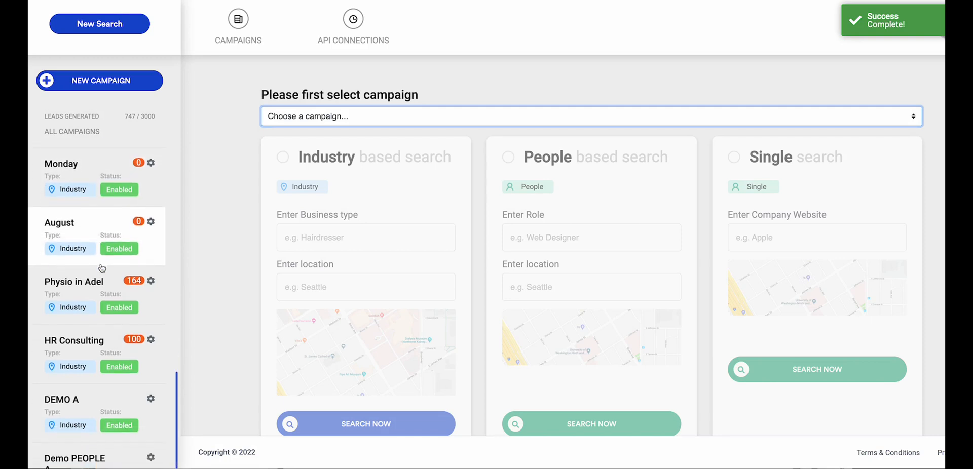
scroll(102, 268, "down", 4)
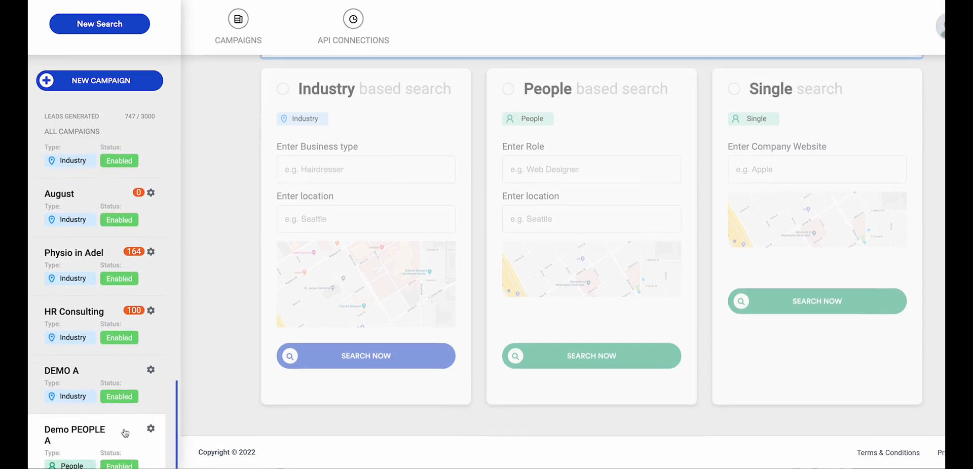
left_click(151, 431)
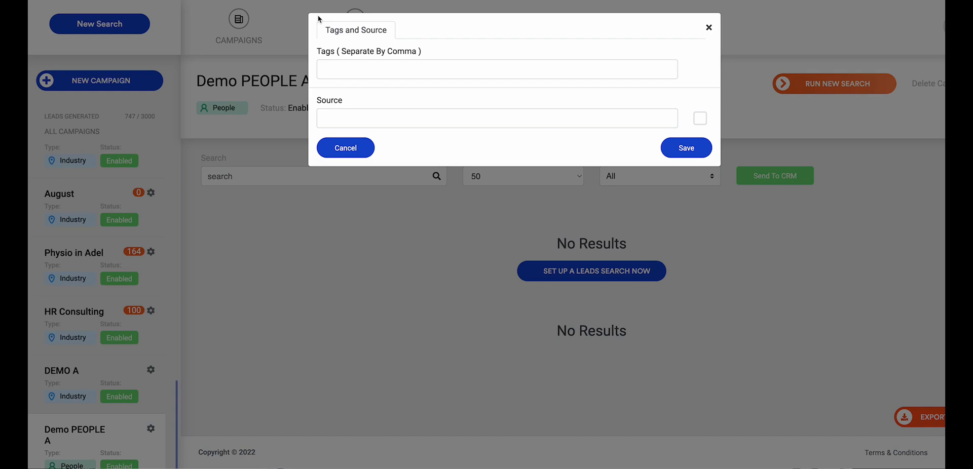
left_click(373, 69)
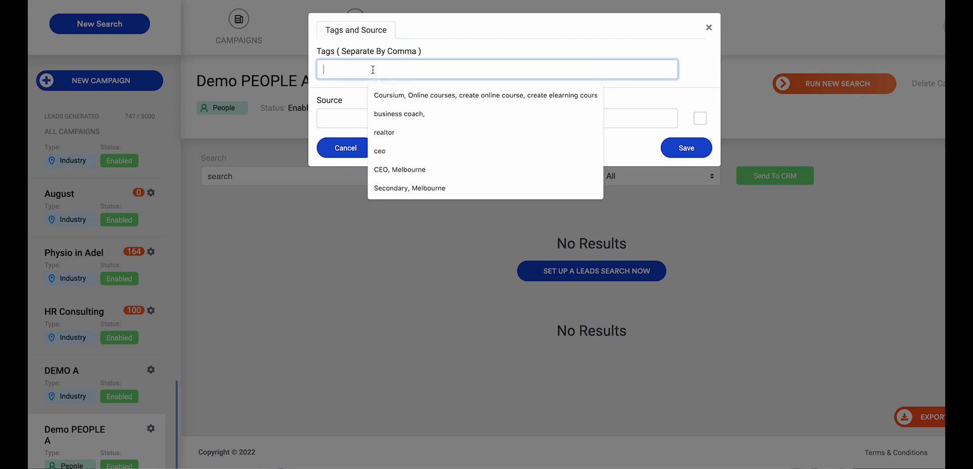
left_click(417, 114)
left_click(375, 118)
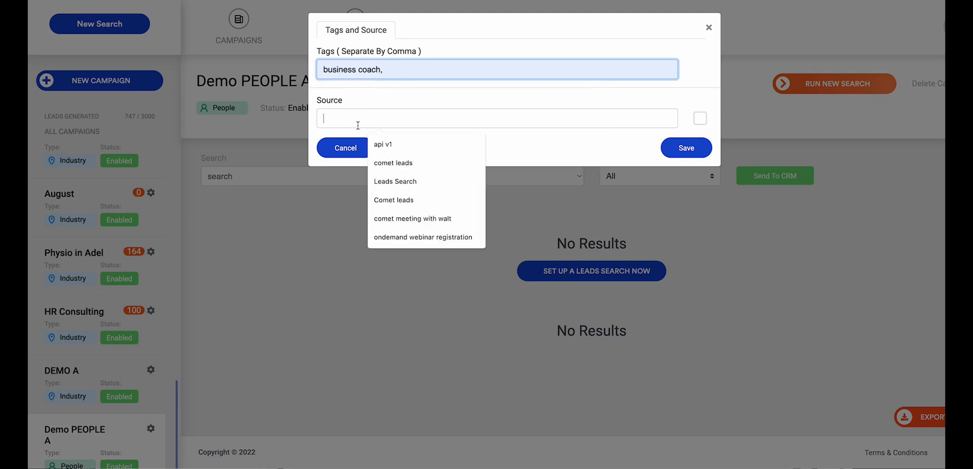
left_click(392, 181)
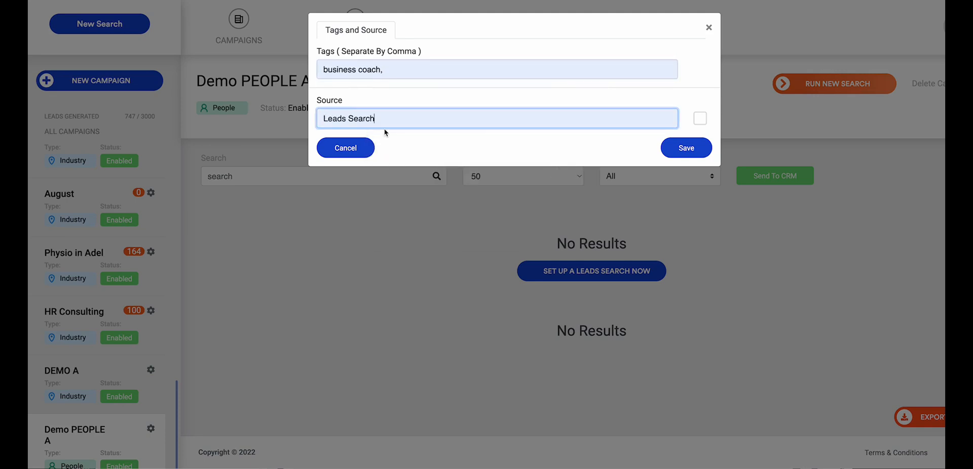
left_click(462, 74)
key("BackSpace")
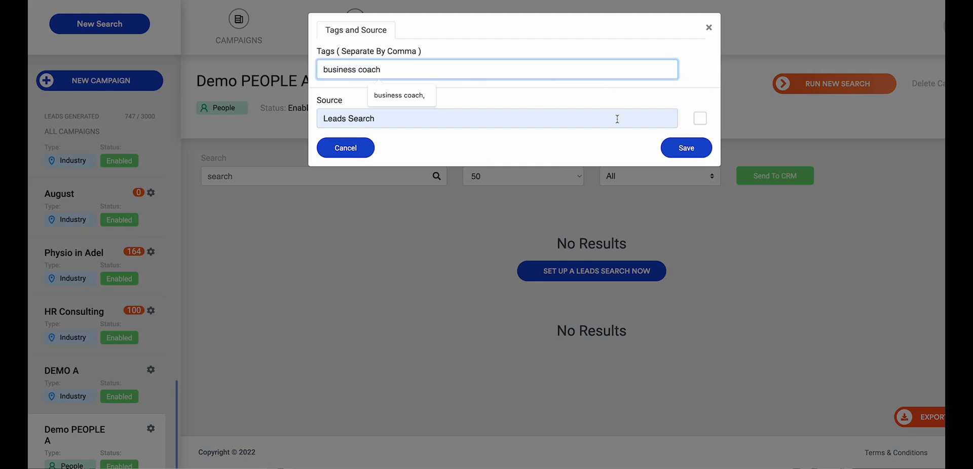
left_click(670, 153)
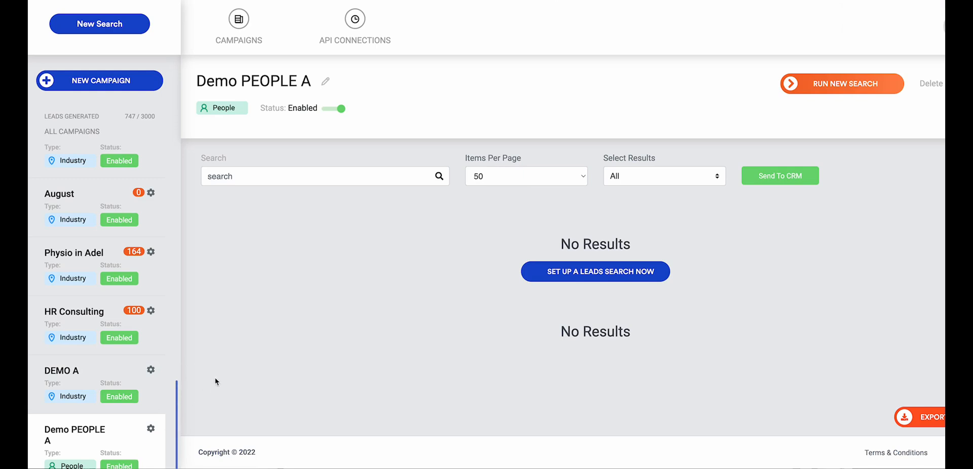
- Create a new Single campaign named DEMO SINGLE A
left_click(137, 88)
left_click(425, 137)
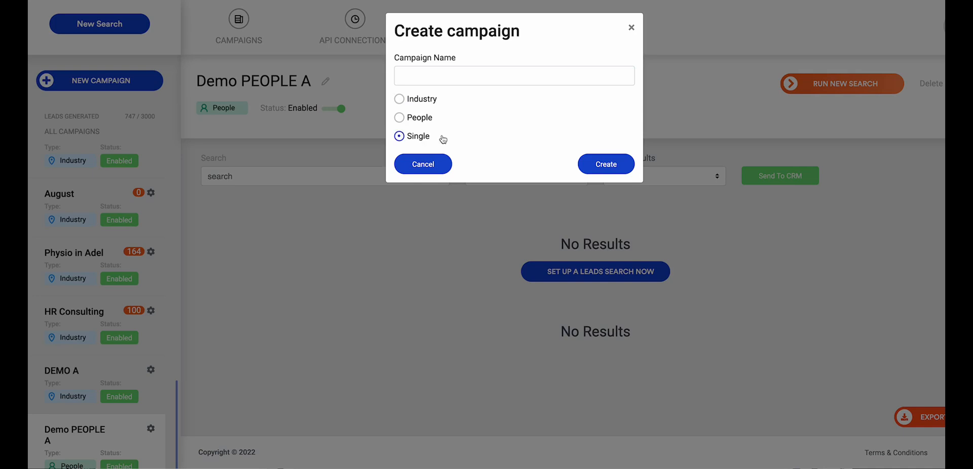
left_click(439, 79)
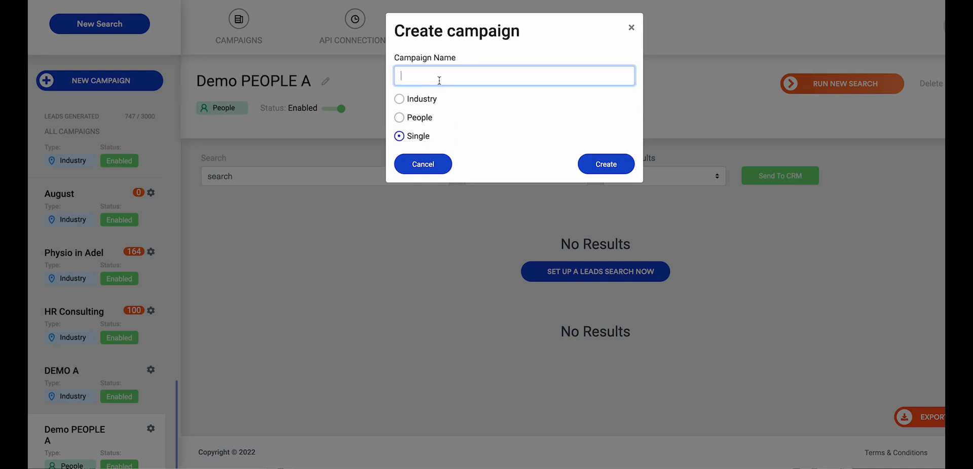
type("DEMO SINGE")
key("BackSpace")
type("LE A")
left_click(592, 163)
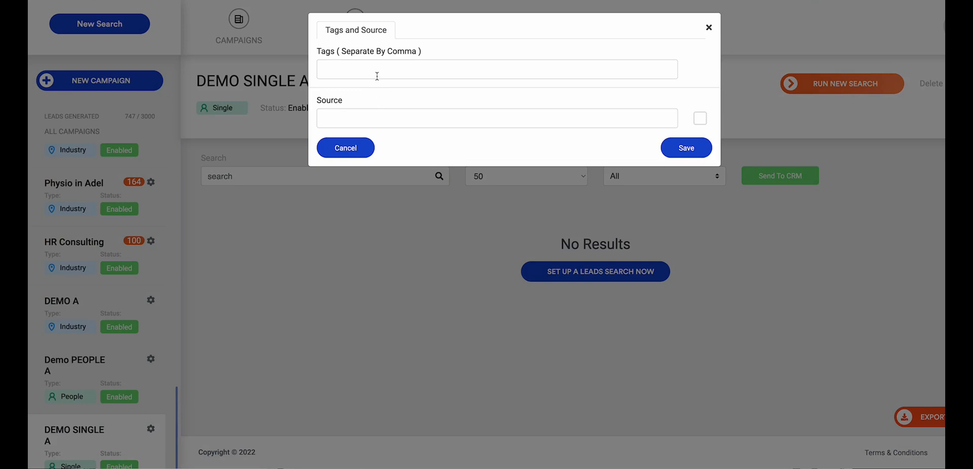
- Give the DEMO SINGLE A campaign the tags "CEO, Melbourne" and the source "Leads Search", and save its settings
left_click(376, 72)
left_click(406, 167)
left_click(364, 122)
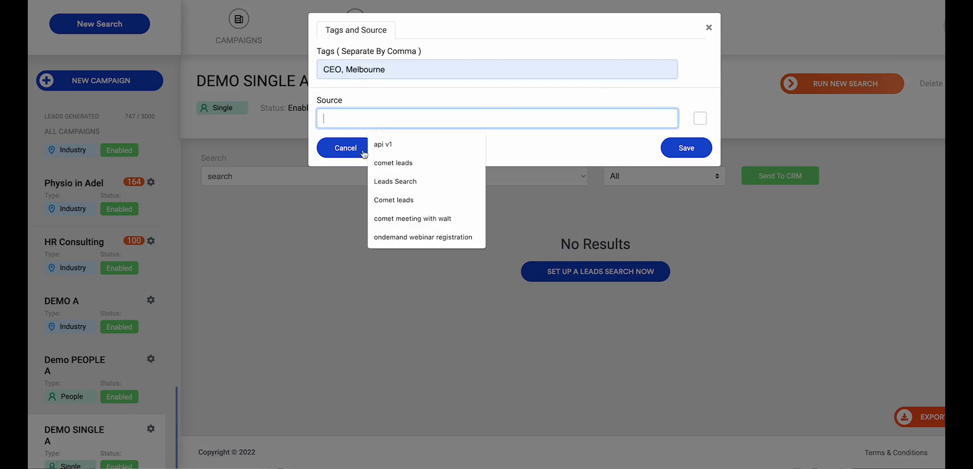
left_click(411, 181)
left_click(664, 148)
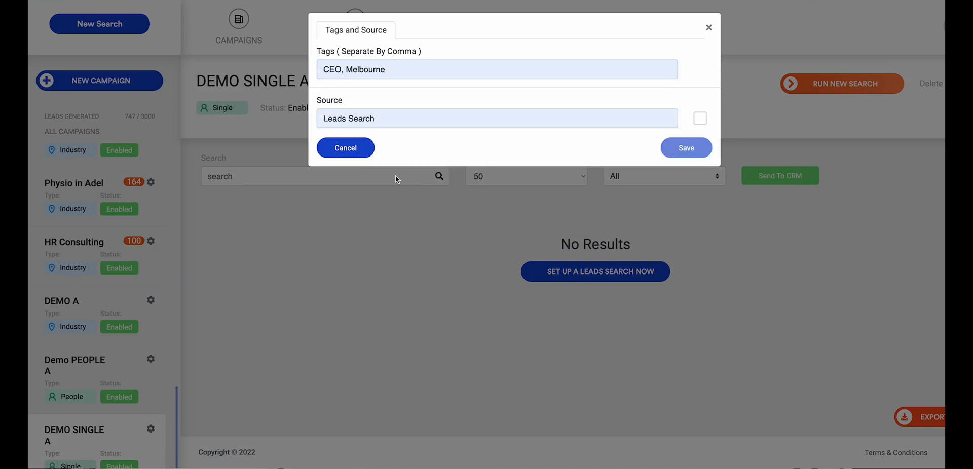